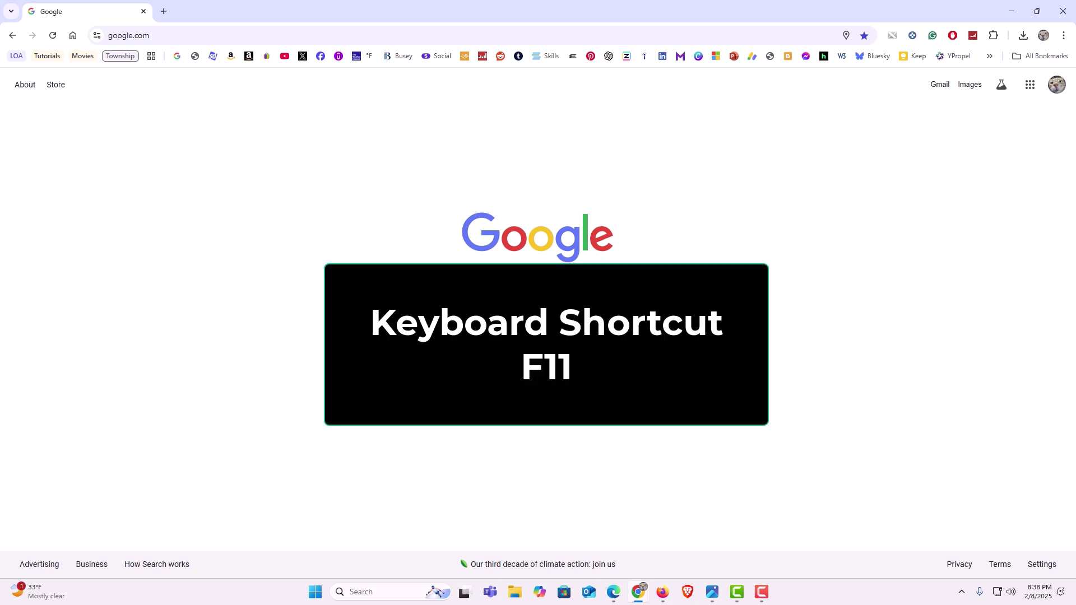
Enter full screen with F11, then exit it with the top-of-screen X
{"action": "key", "text": "F11"}
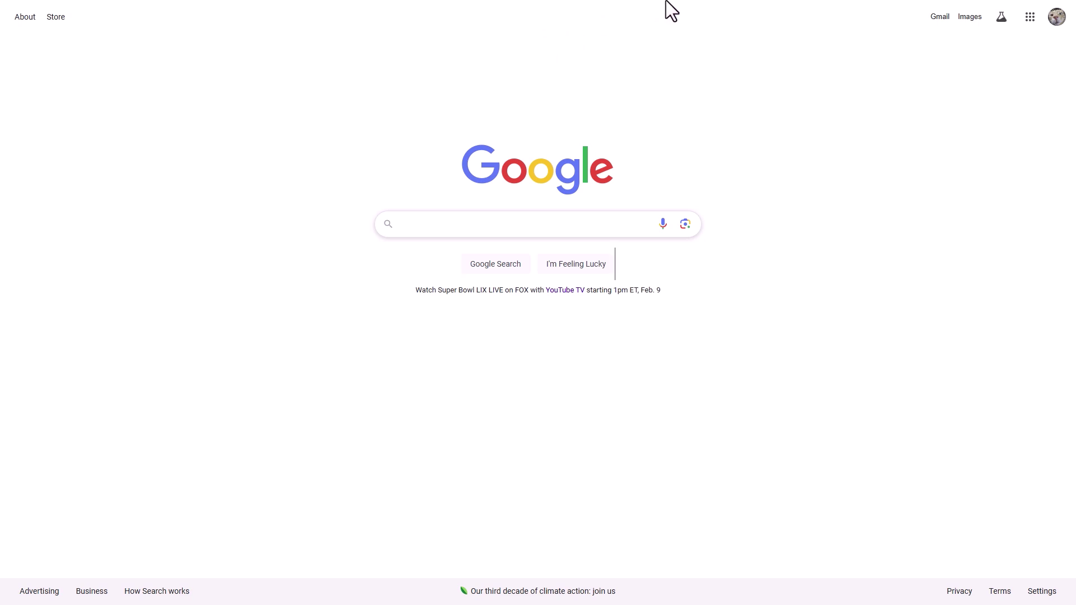
{"action": "left_click", "coordinate": [538, 45]}
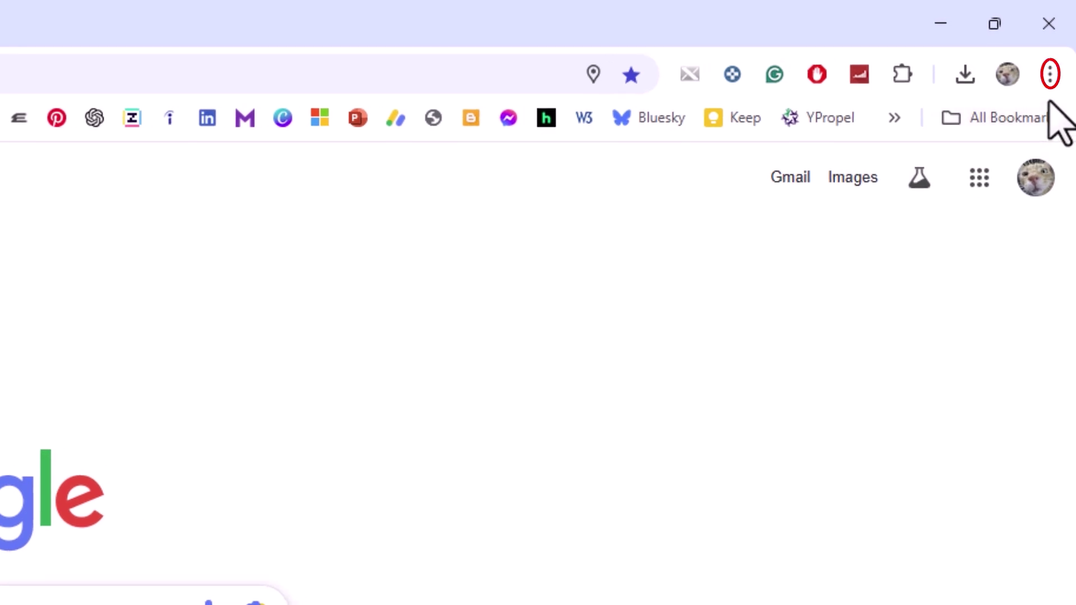
Open Chrome's three-dot menu to reveal the zoom row and full-screen option
{"action": "left_click", "coordinate": [1051, 76]}
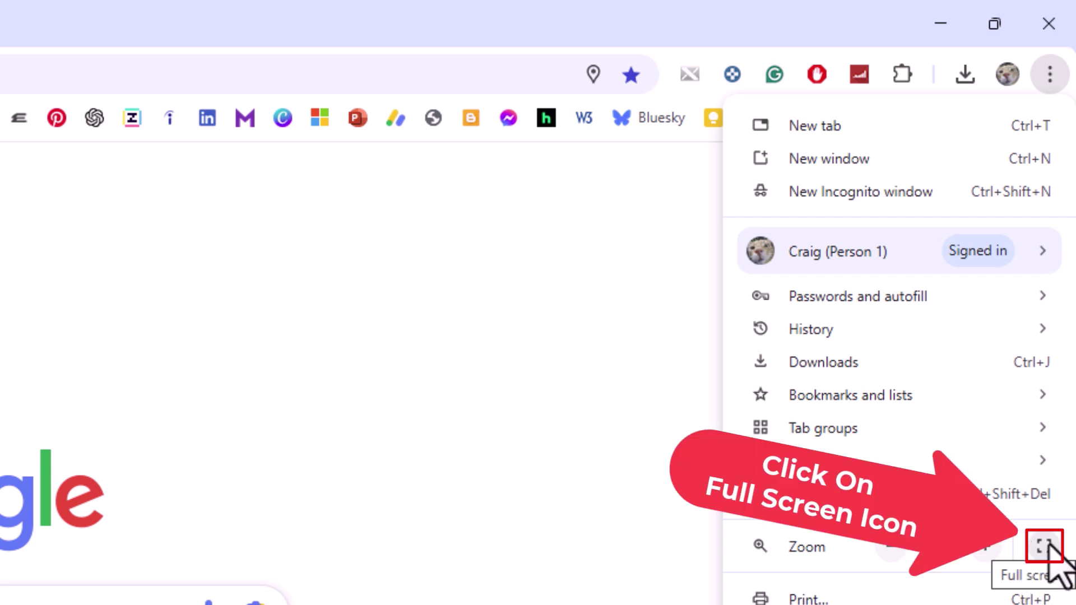
Enter full screen from the menu's Full screen button, then exit back to the window
{"action": "left_click", "coordinate": [1048, 550]}
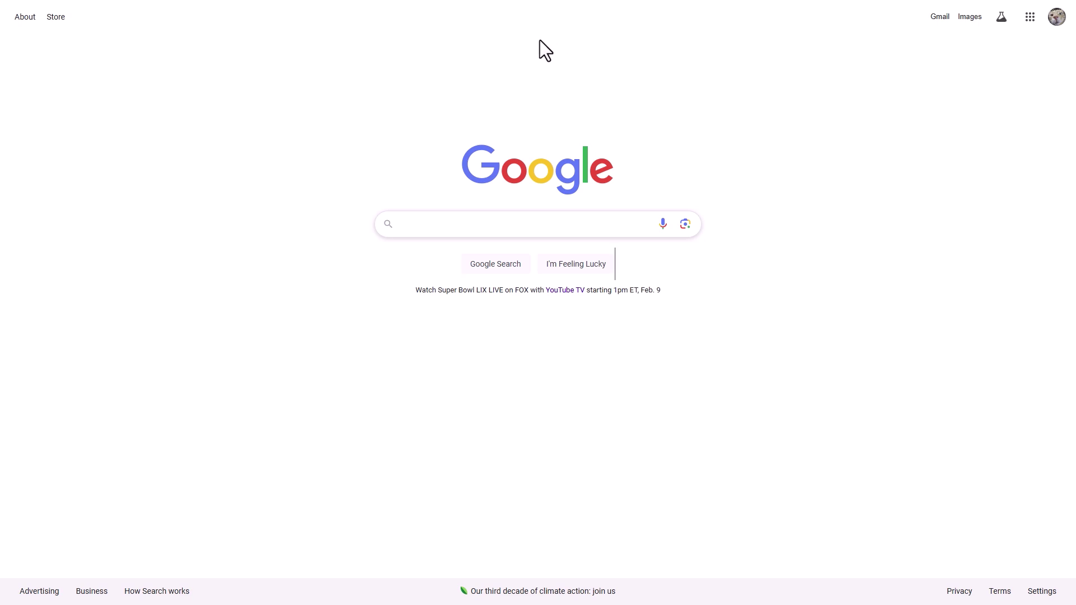
{"action": "key", "text": "Escape"}
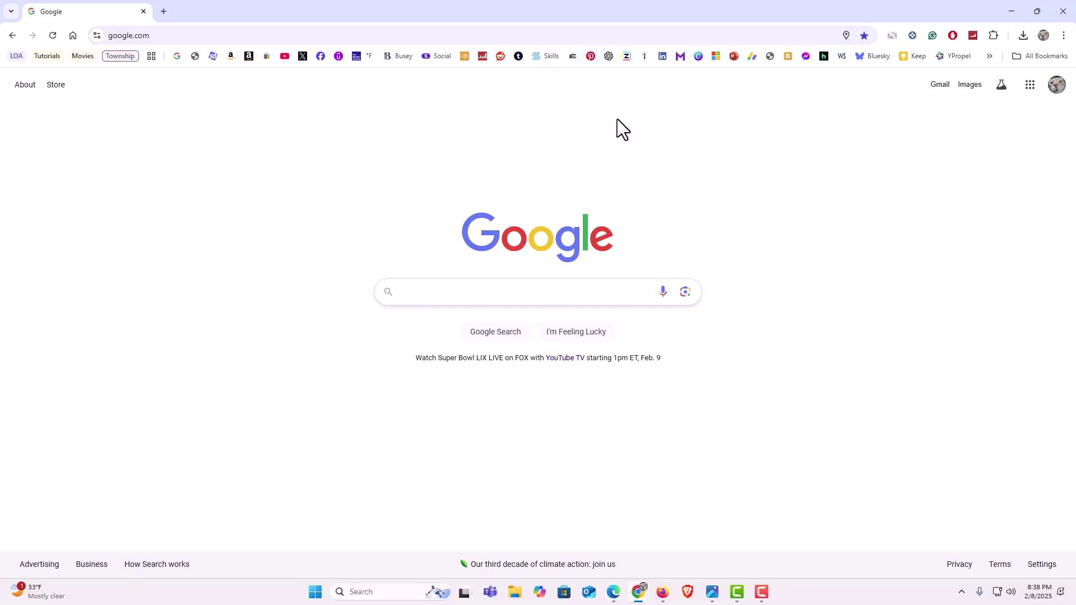